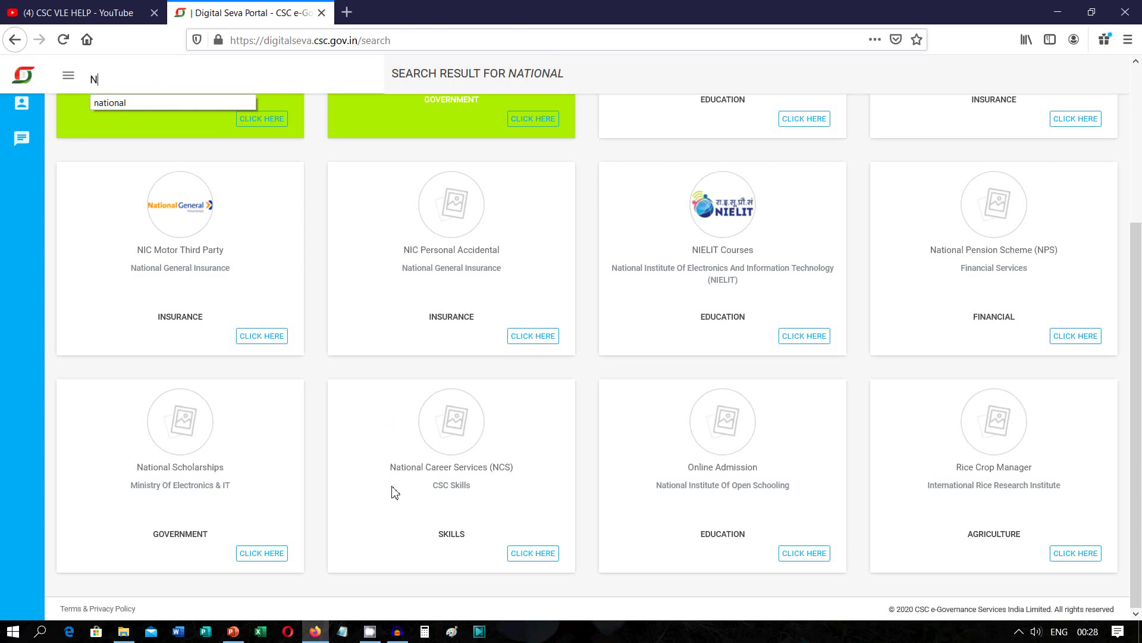
Step: Open the National Career Services (NCS) service from the search results and start its registration form
left_click_drag(388, 468, 509, 475)
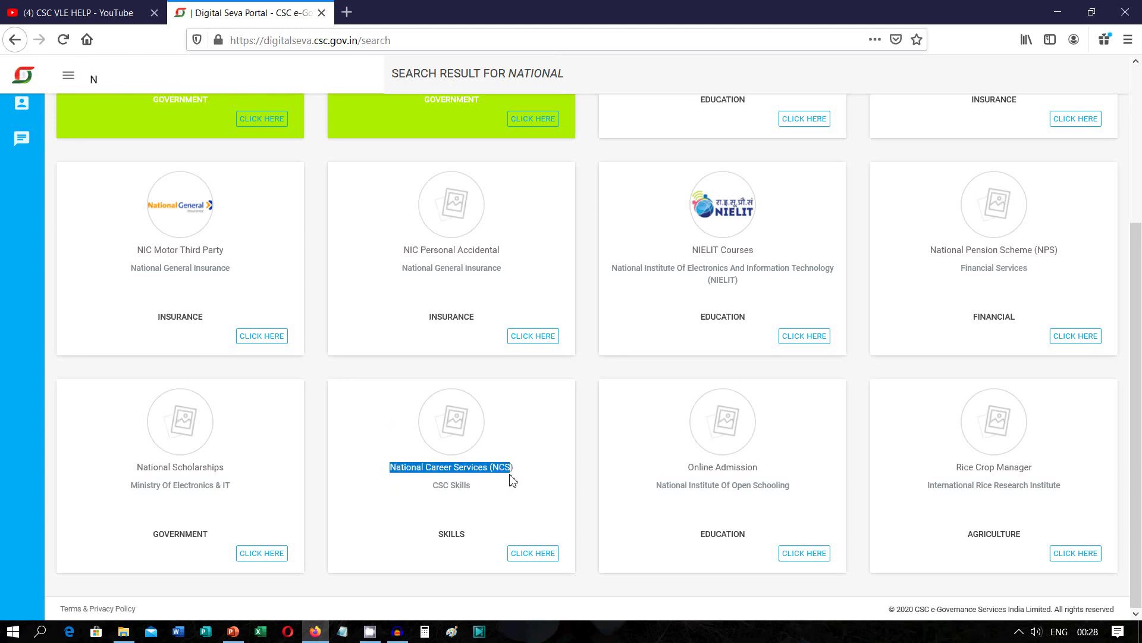
left_click(523, 450)
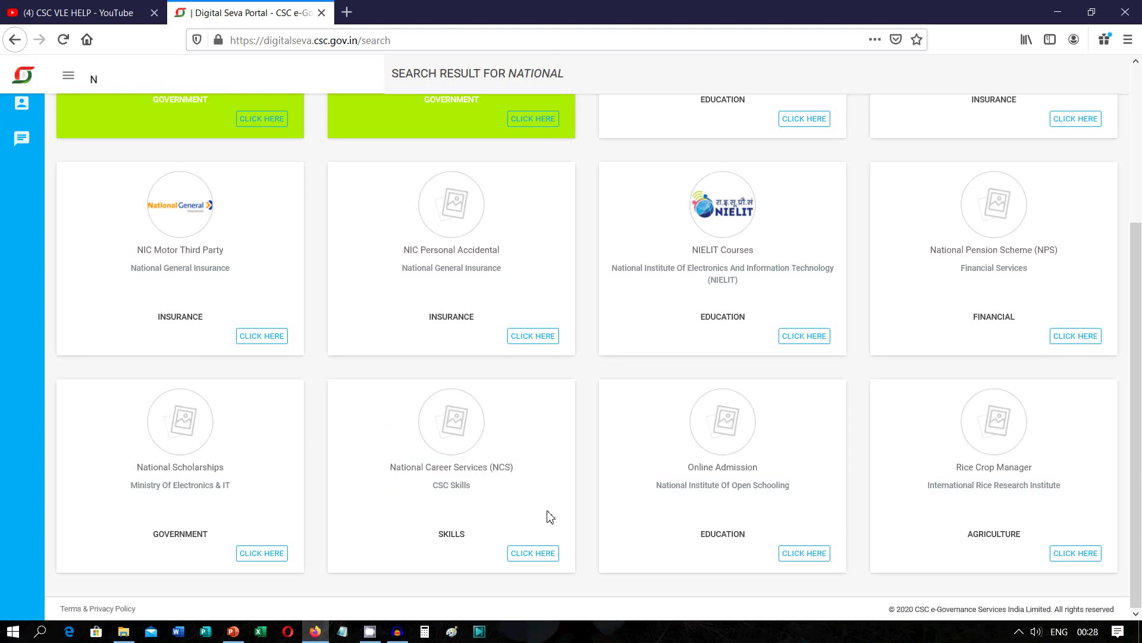
left_click(542, 557)
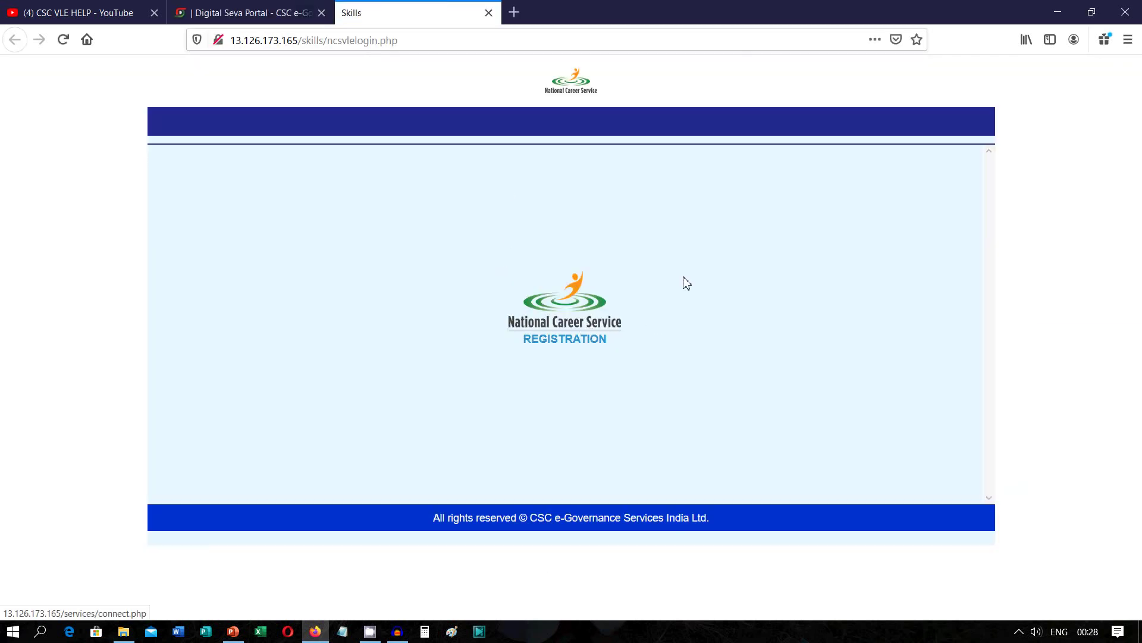
left_click(571, 347)
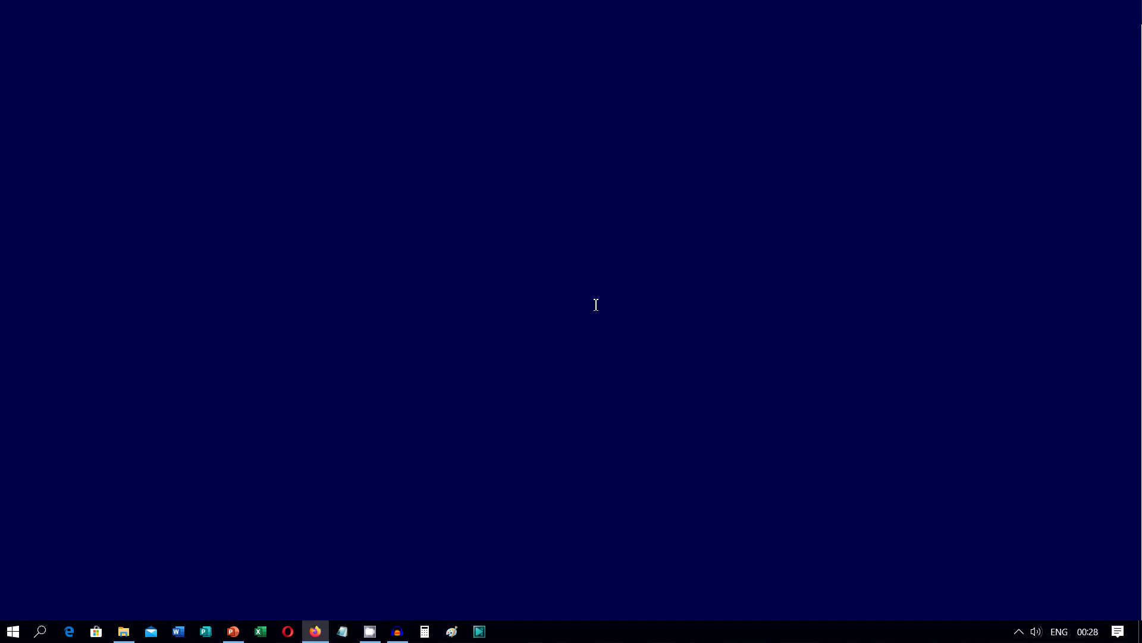
left_click(595, 303)
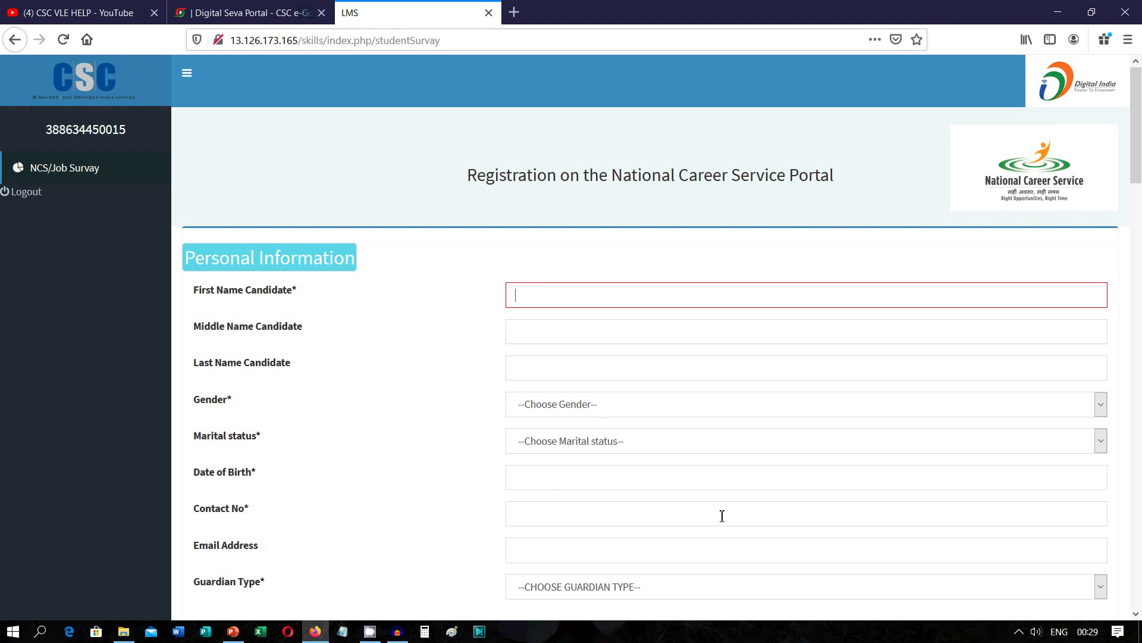
Step: Look through the address, identification and physical attributes sections of the registration form, including the available disability choices
left_click_drag(1139, 140, 1126, 301)
scroll(1126, 300, "down", 1)
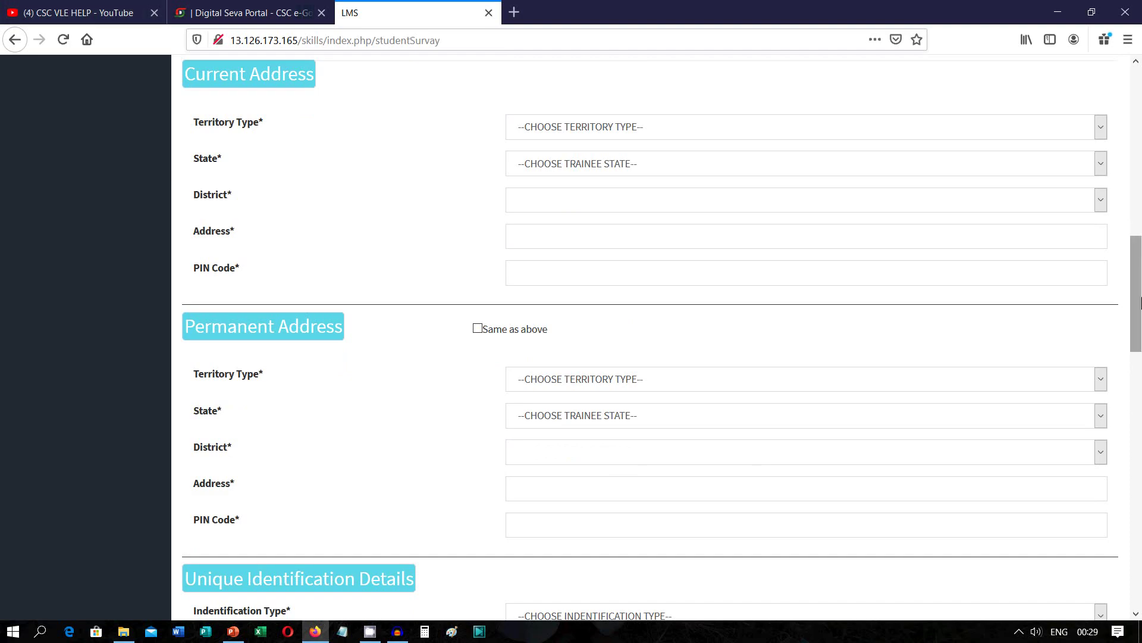
scroll(1139, 366, "down", 1)
scroll(1140, 366, "down", 6)
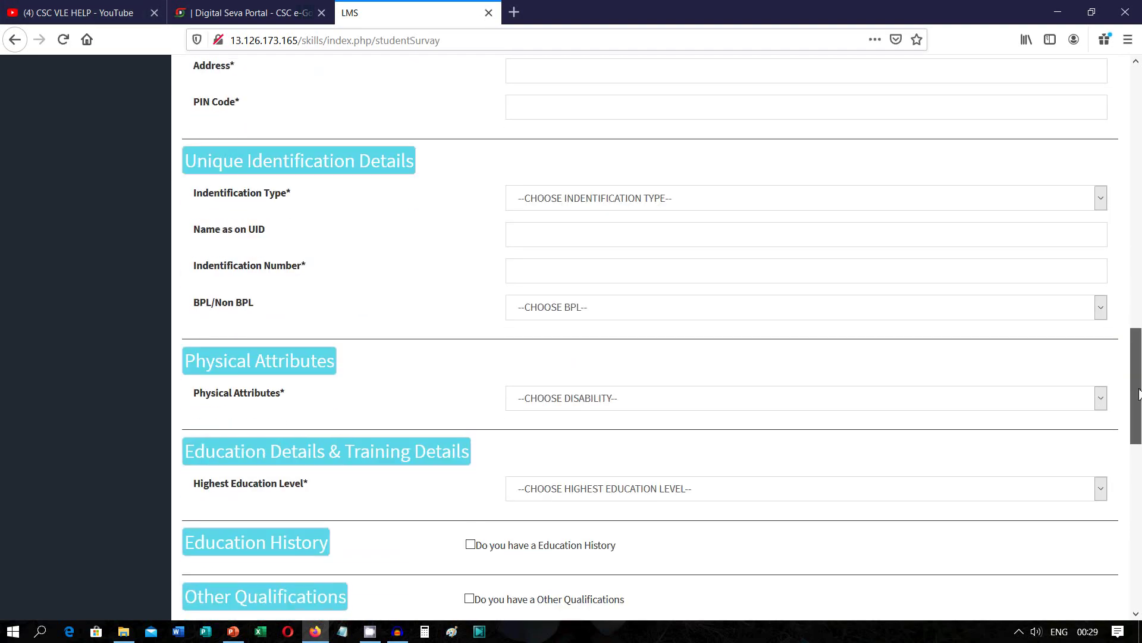
scroll(1139, 400, "down", 1)
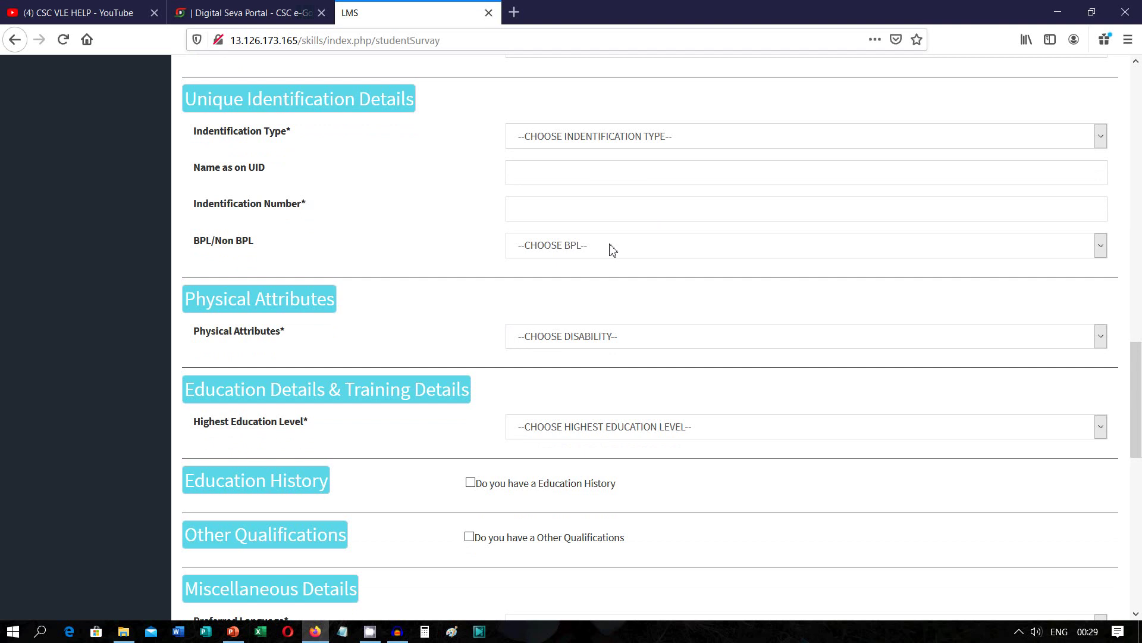
left_click(613, 337)
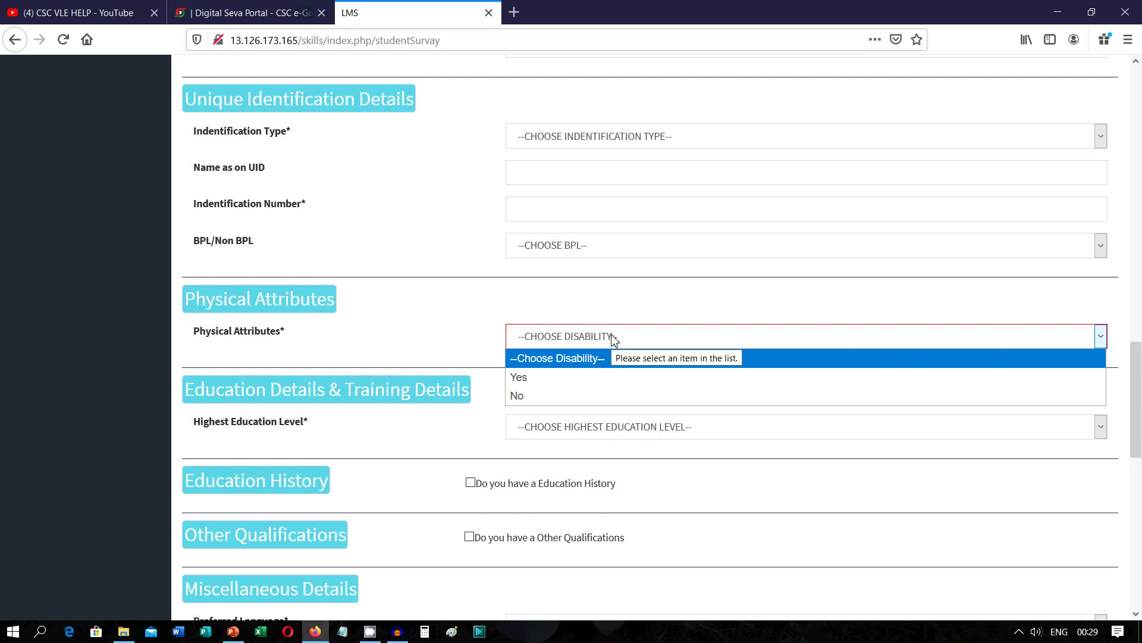
left_click(613, 337)
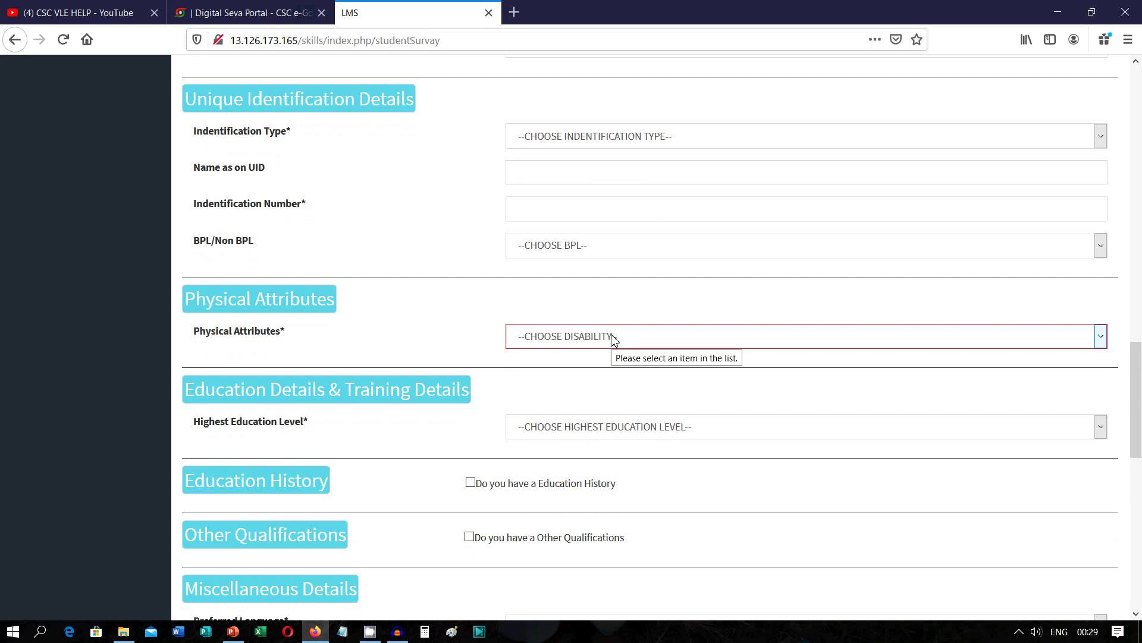
Step: Set the highest education level to 12th and preview the optional education history fields, leaving that section unselected
left_click(576, 430)
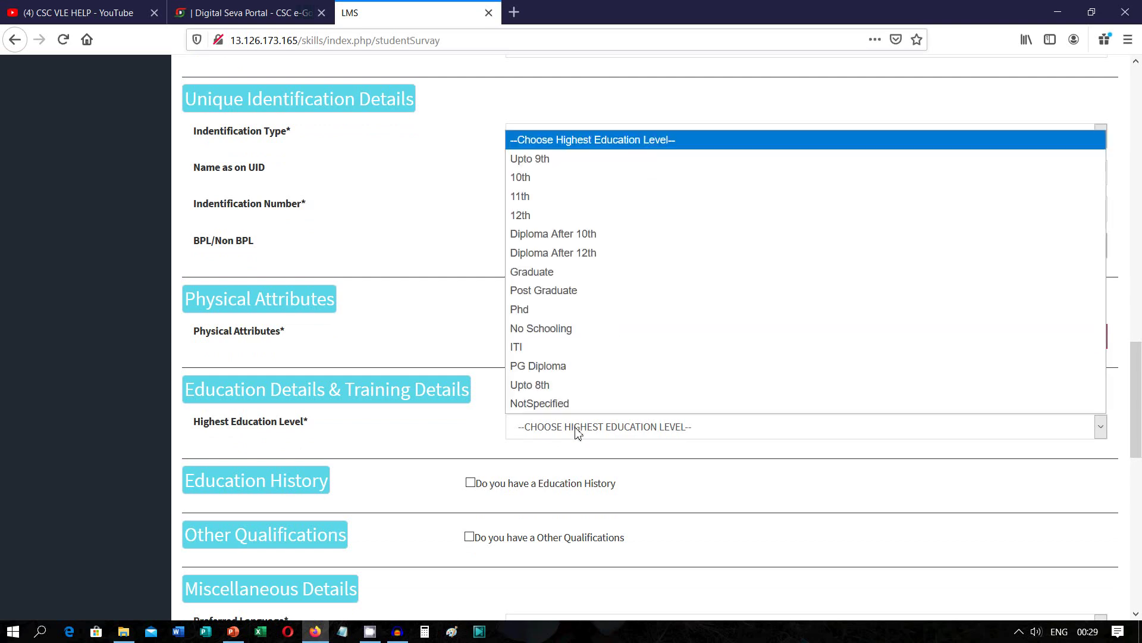
left_click(557, 220)
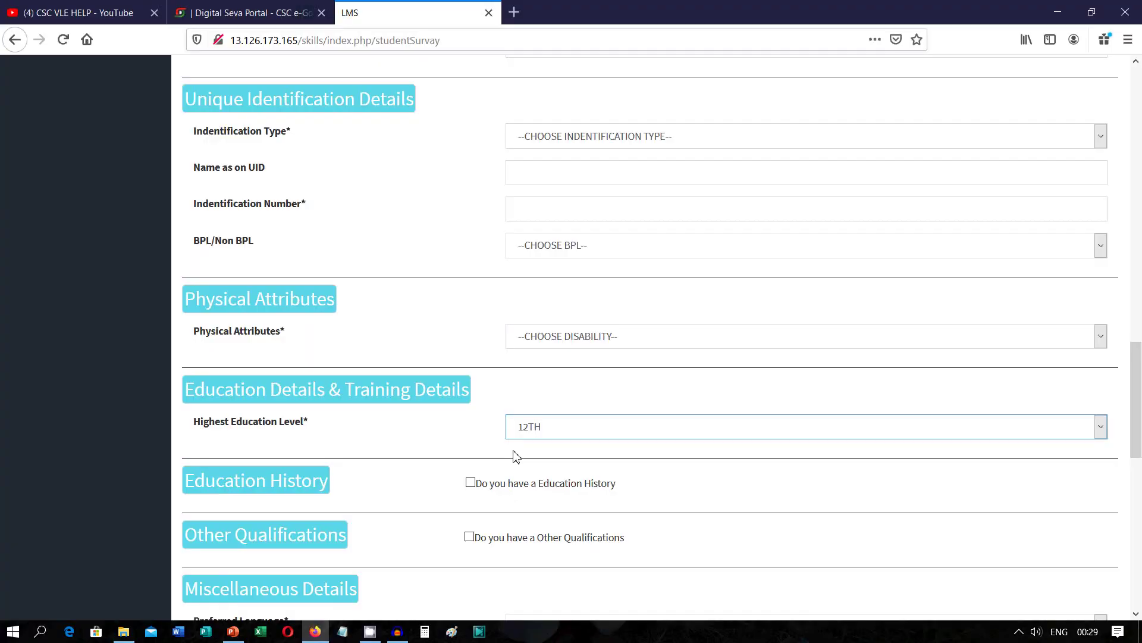
left_click(474, 487)
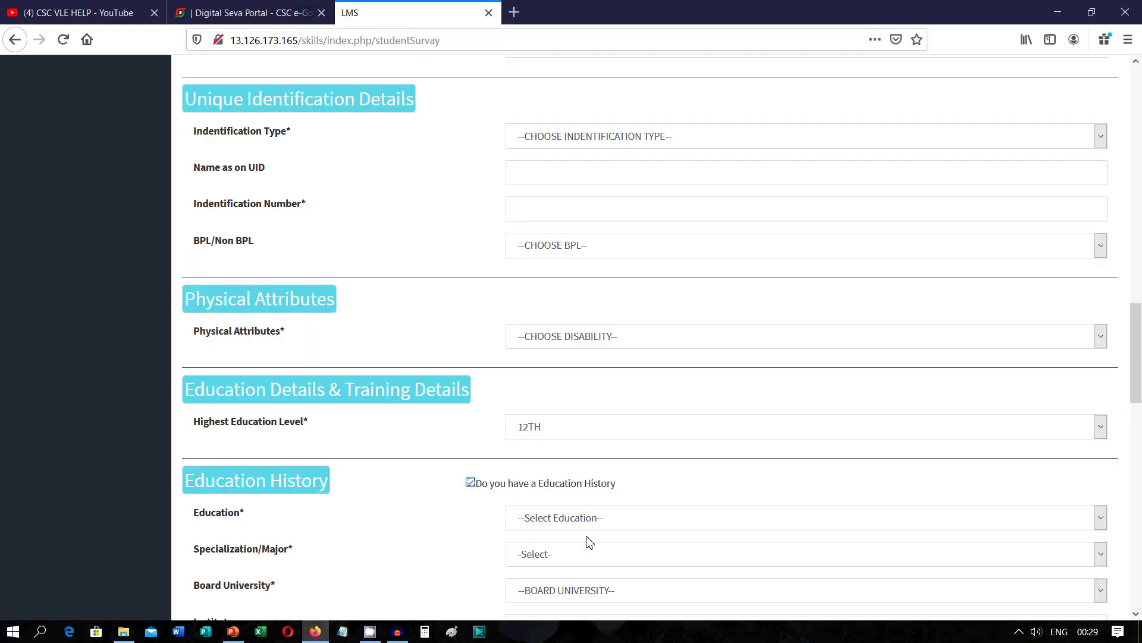
left_click(471, 483)
Step: Preview the fields required for other qualifications, leaving that optional section unselected
left_click_drag(1141, 389, 1141, 437)
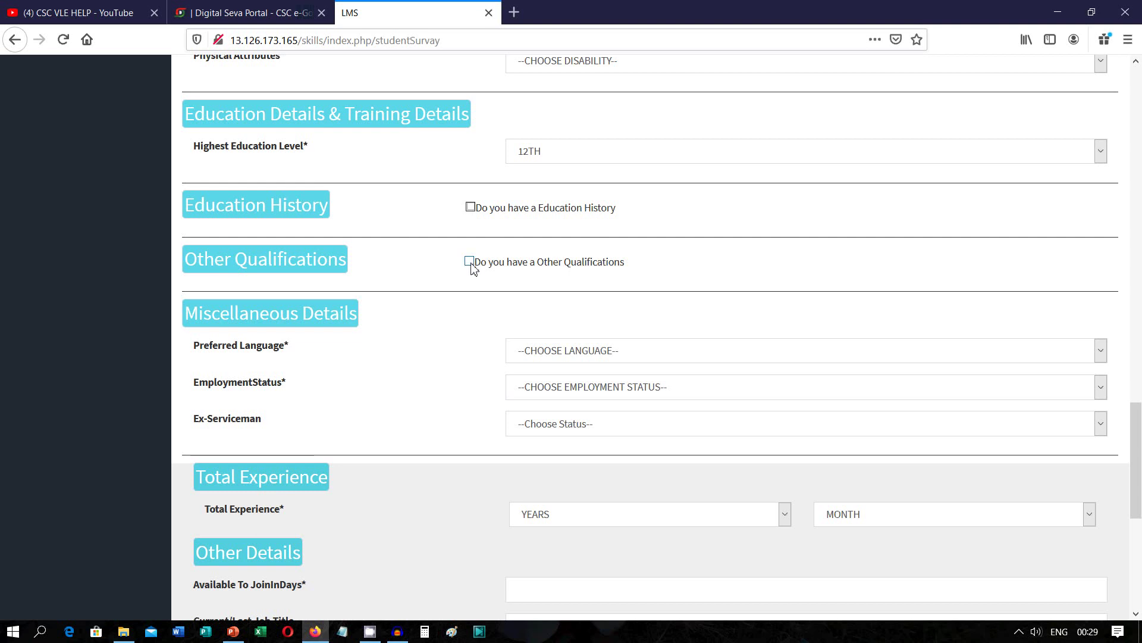
left_click(469, 263)
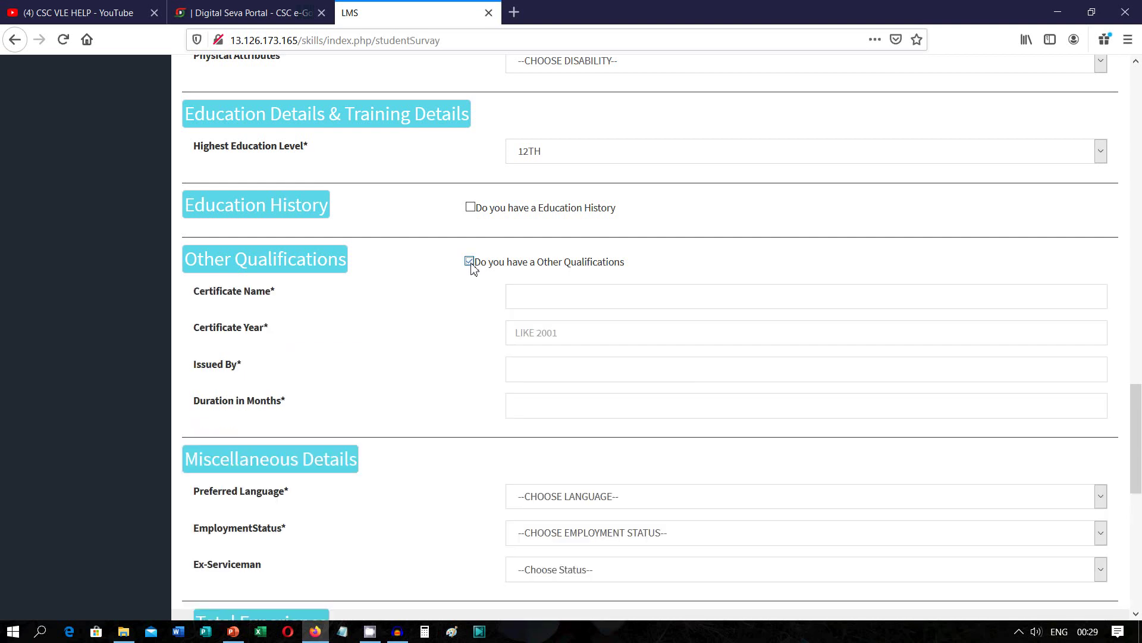
left_click(470, 264)
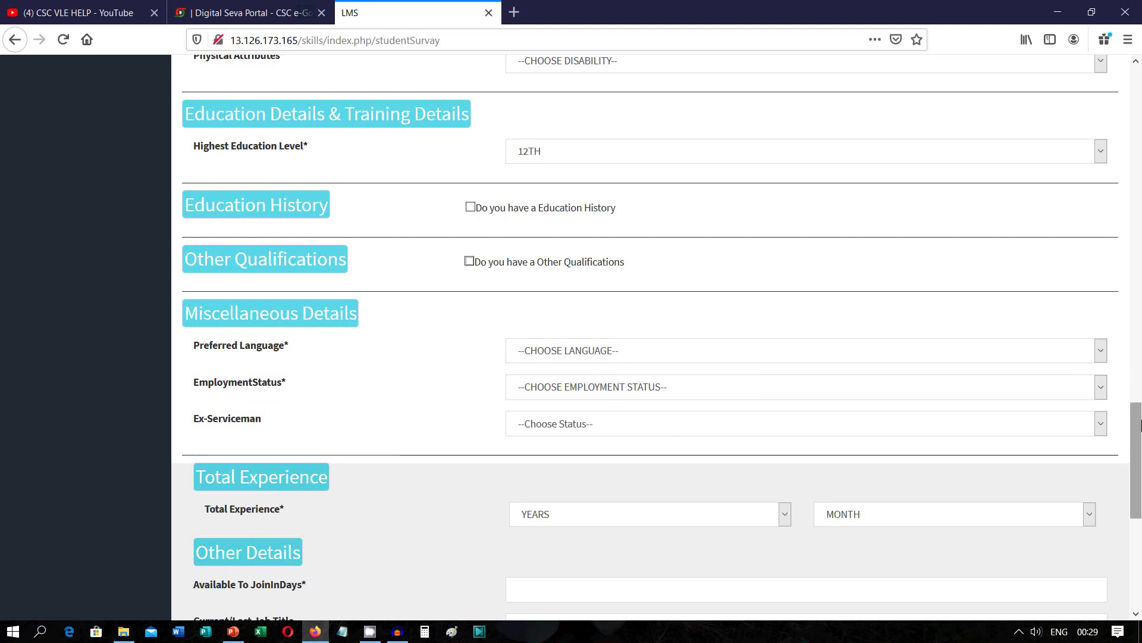
Step: Review the experience and other details sections and preview the optional reference fields, leaving references unselected
scroll(1140, 476, "down", 3)
scroll(1139, 476, "down", 8)
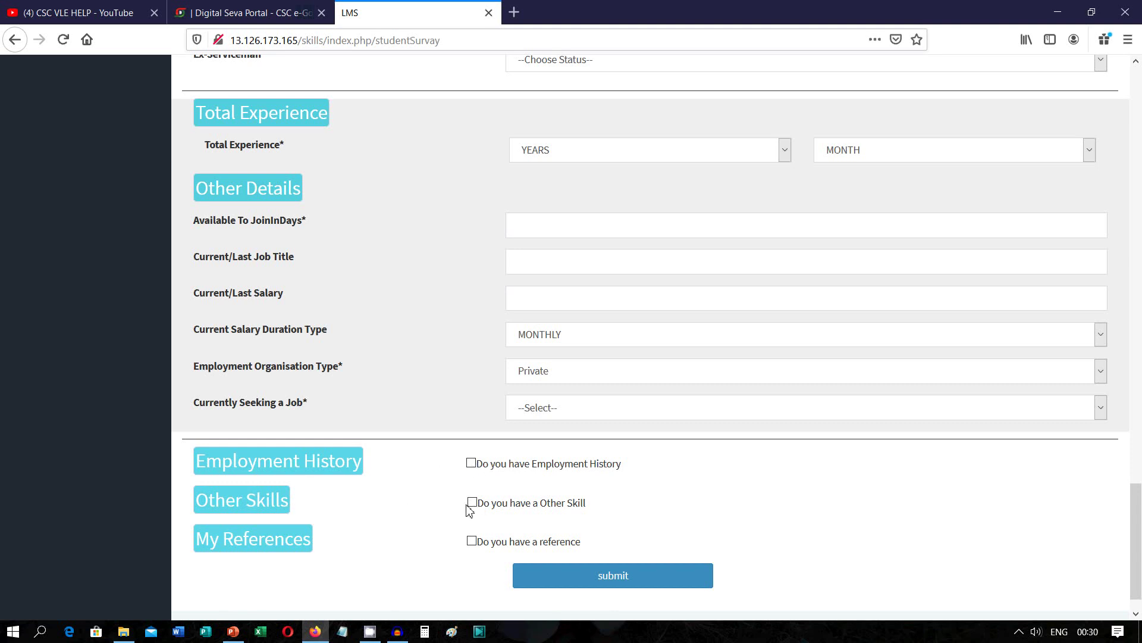
left_click(471, 541)
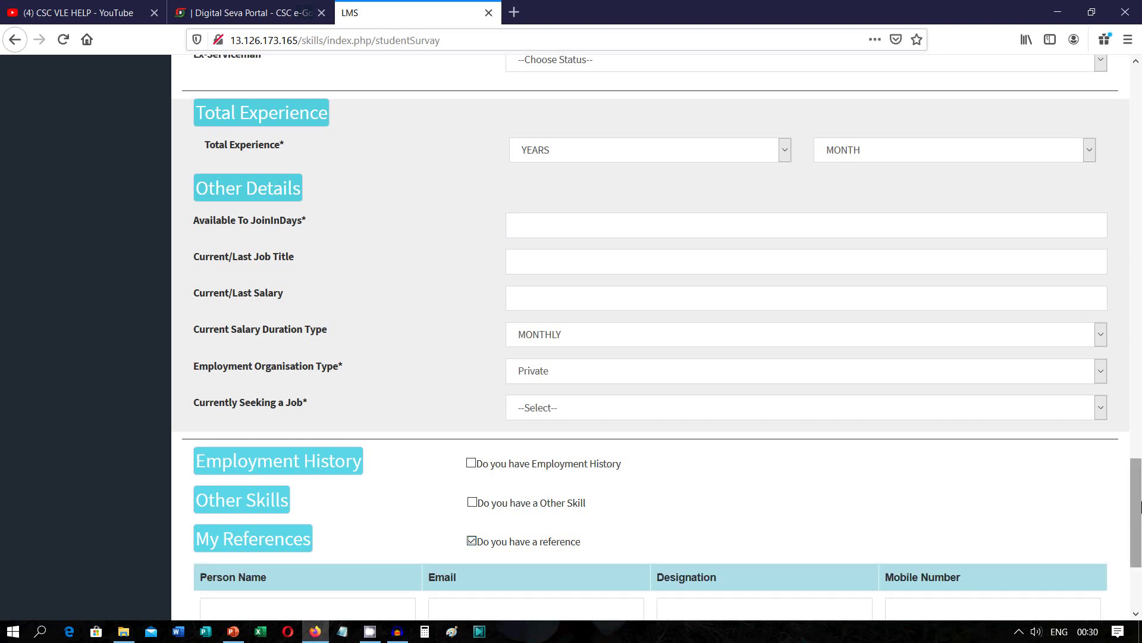
scroll(420, 381, "down", 3)
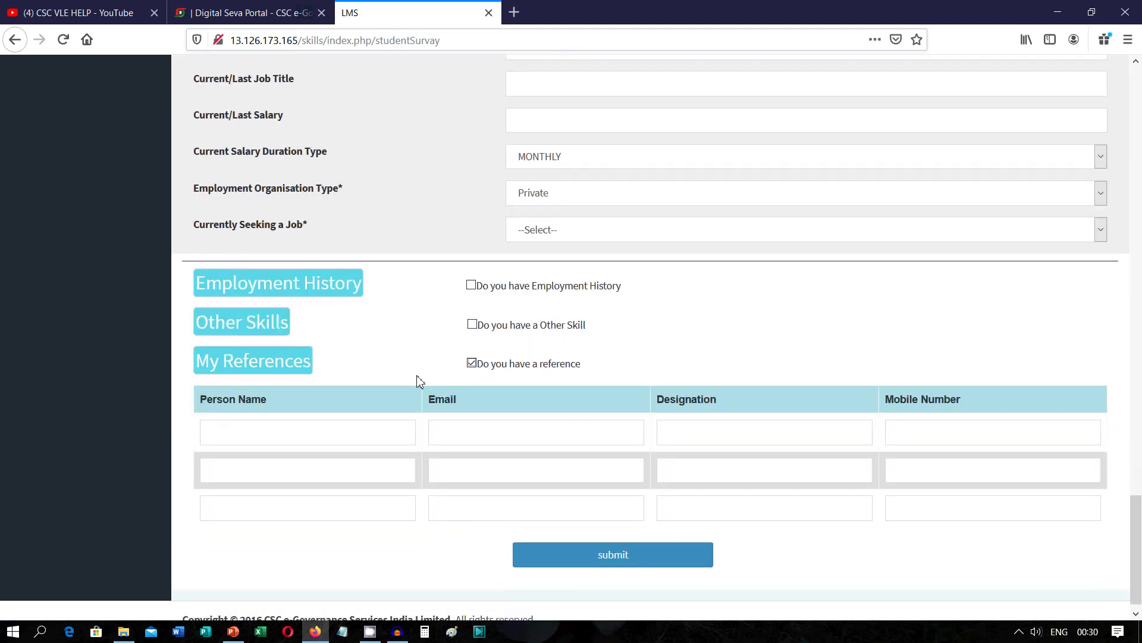
left_click(473, 364)
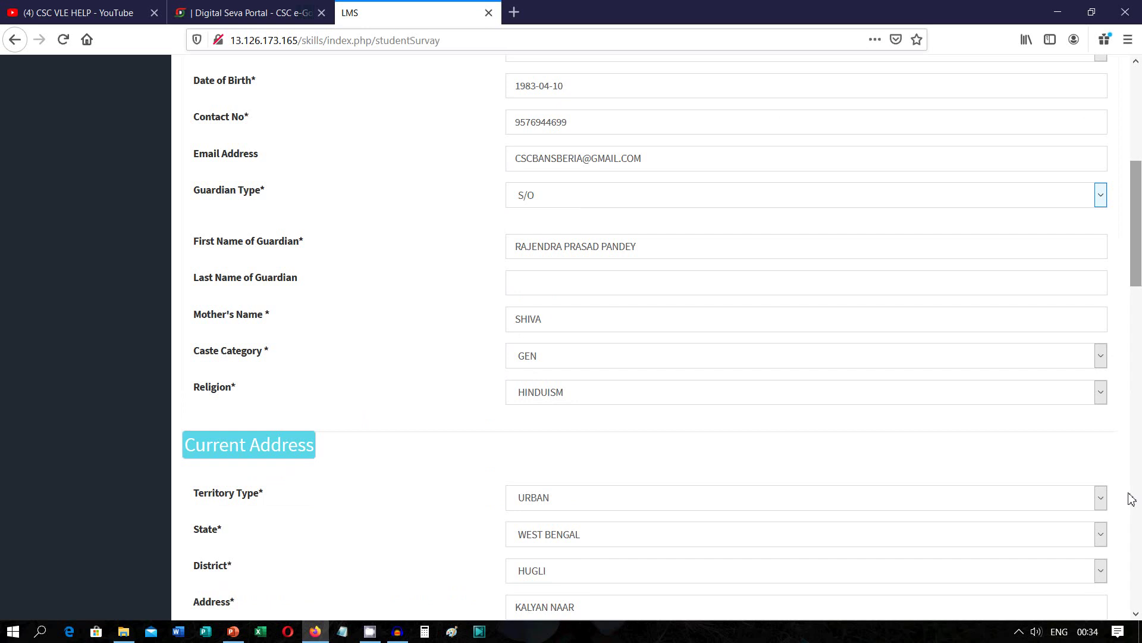
Step: Submit the completed registration form and validate the wallet payment with the account password
scroll(1131, 498, "down", 20)
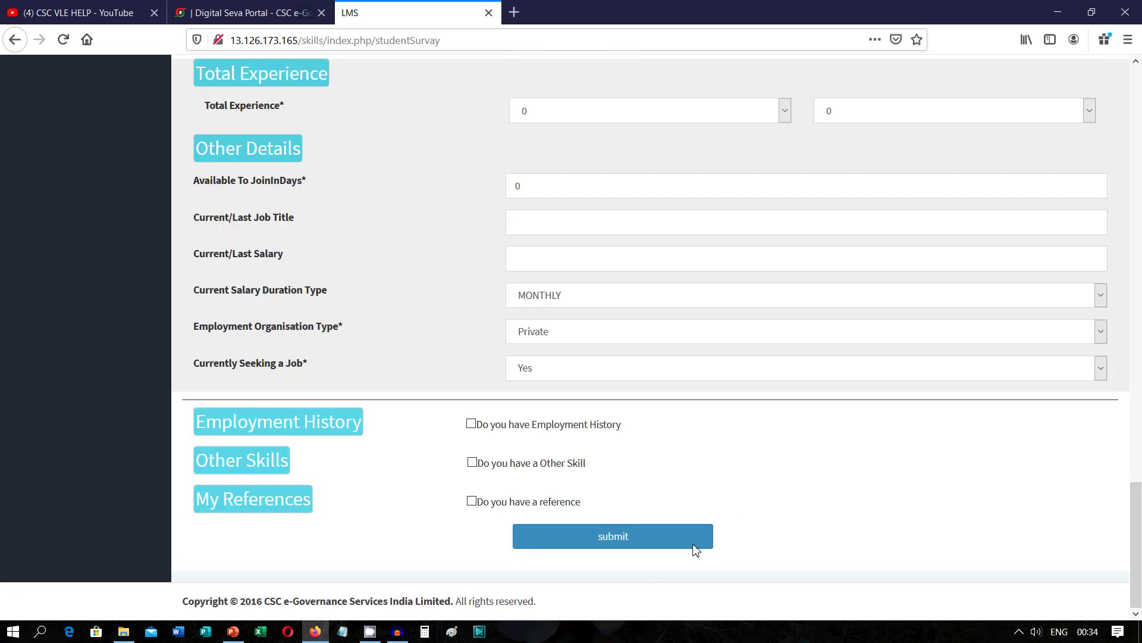
left_click(622, 542)
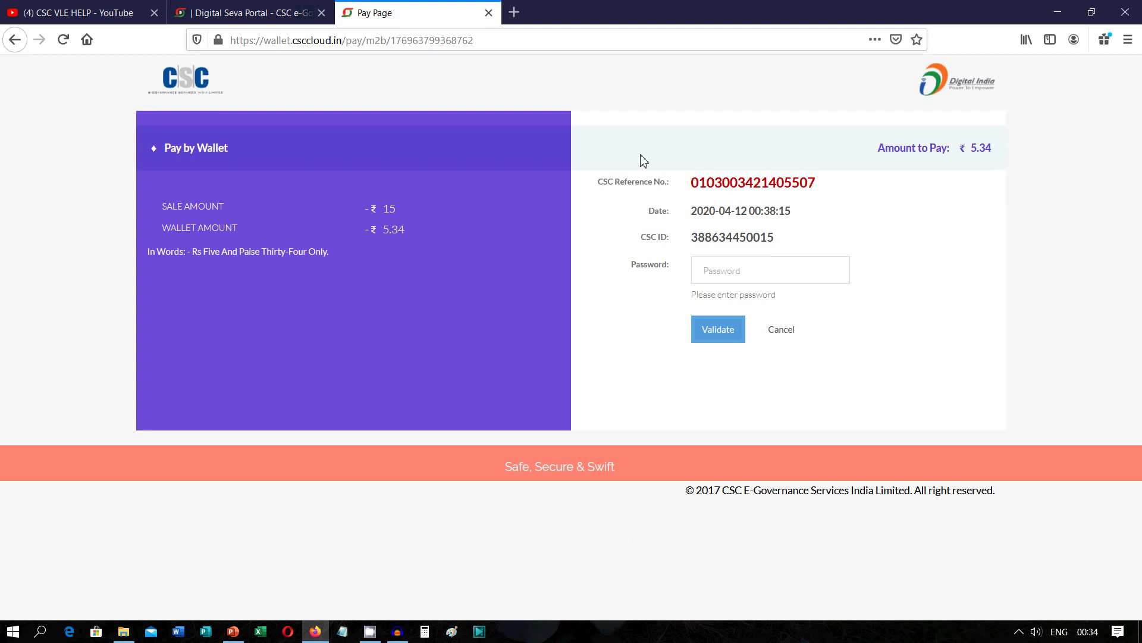
left_click(754, 275)
type("•••••")
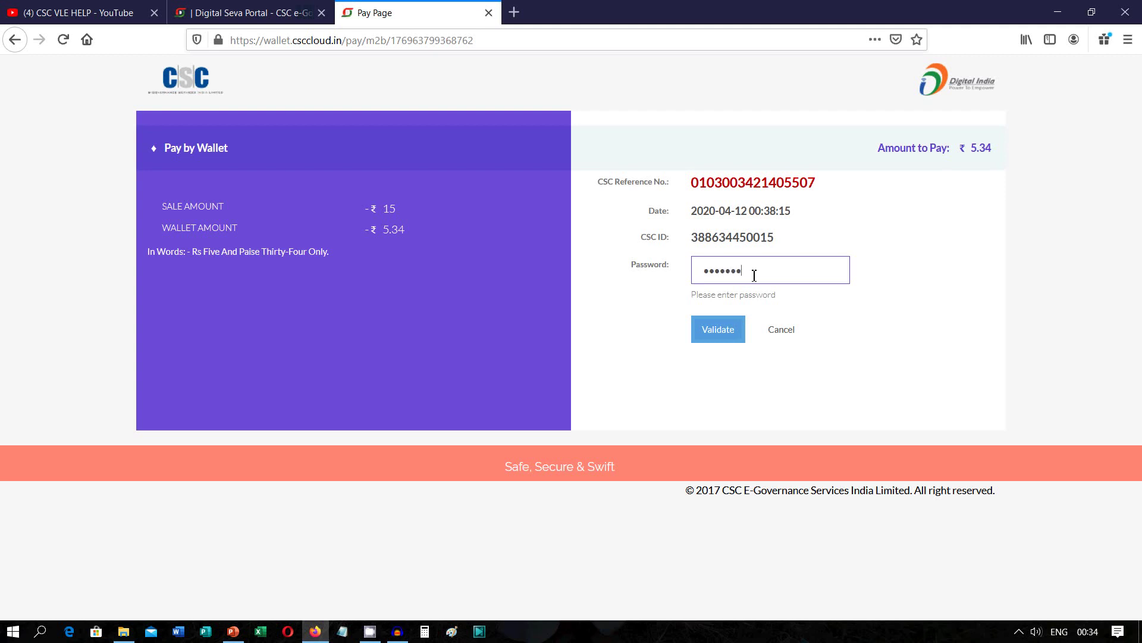
type("•••••")
left_click(719, 332)
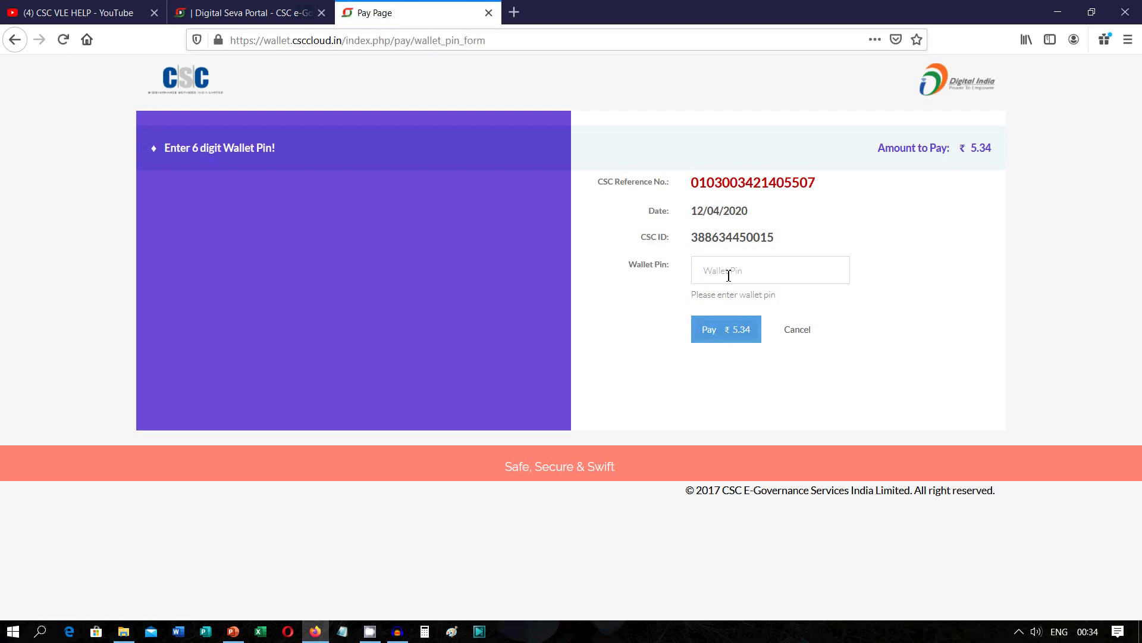
Step: Enter the wallet PIN, pay the registration fee and agree to send the information back to the merchant site
left_click(728, 275)
type("••")
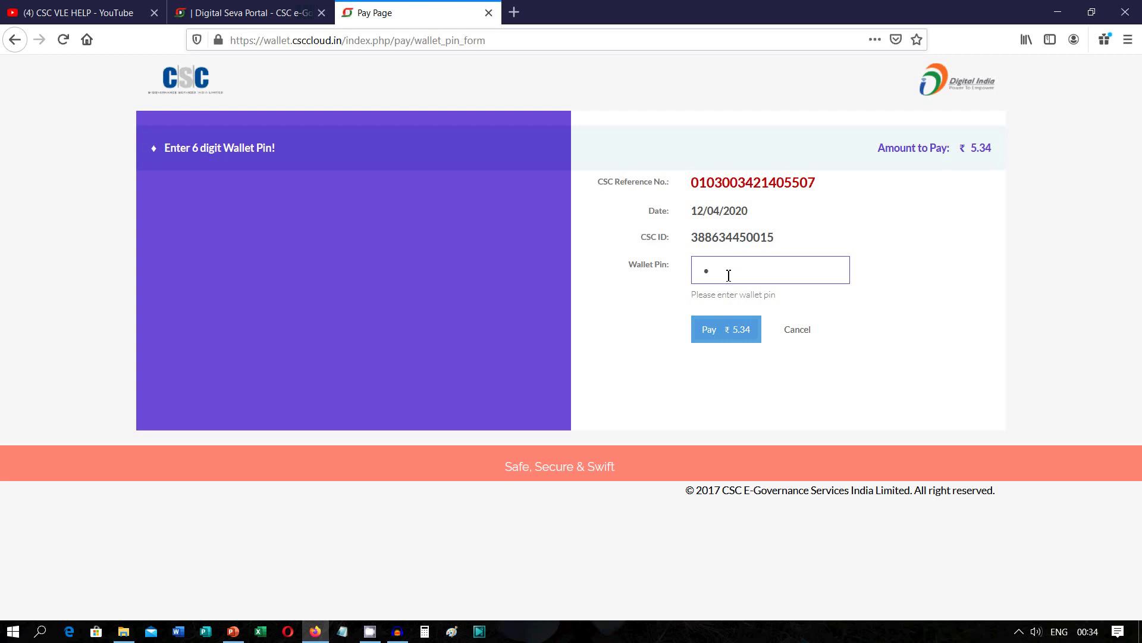
type("••••")
left_click(736, 329)
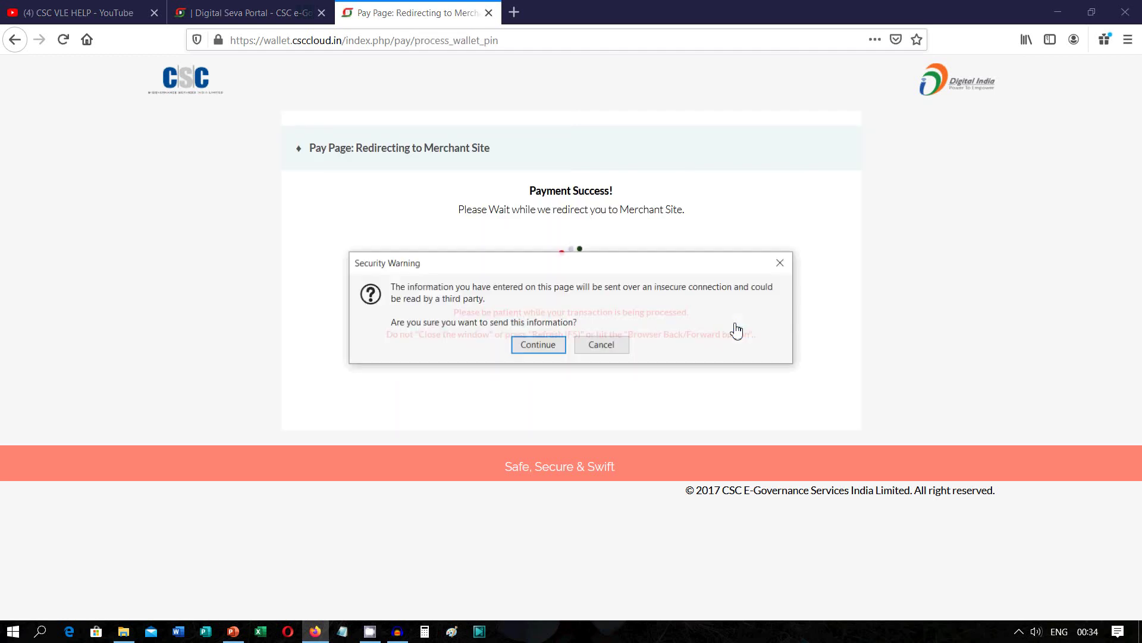
left_click(539, 345)
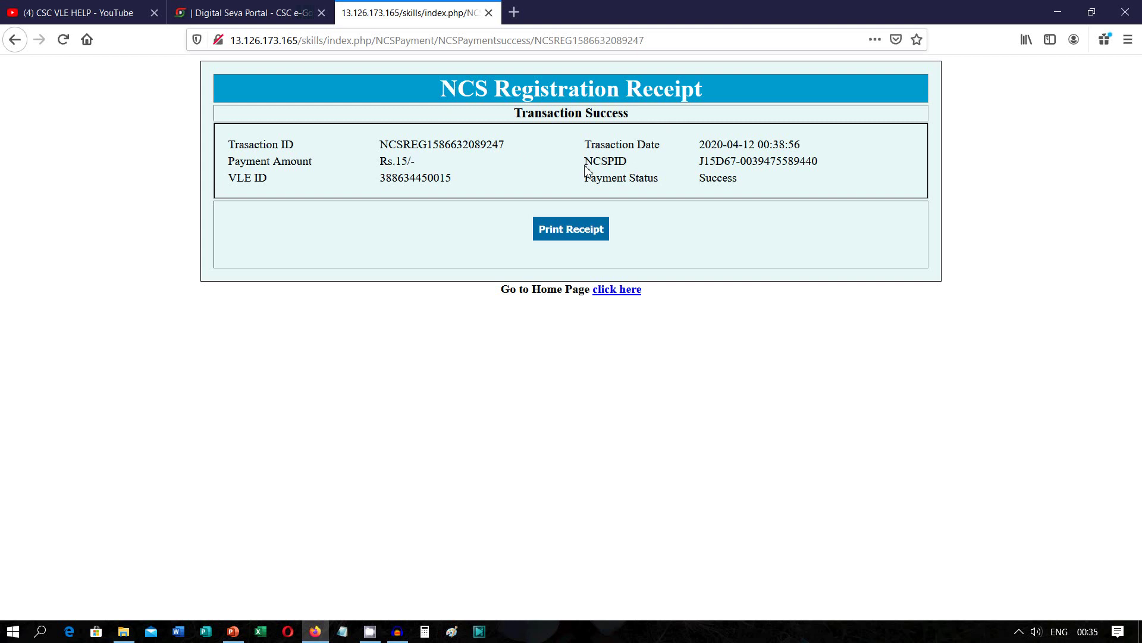
Step: Open the printable NCS registration receipt and cancel the print dialog
left_click(565, 235)
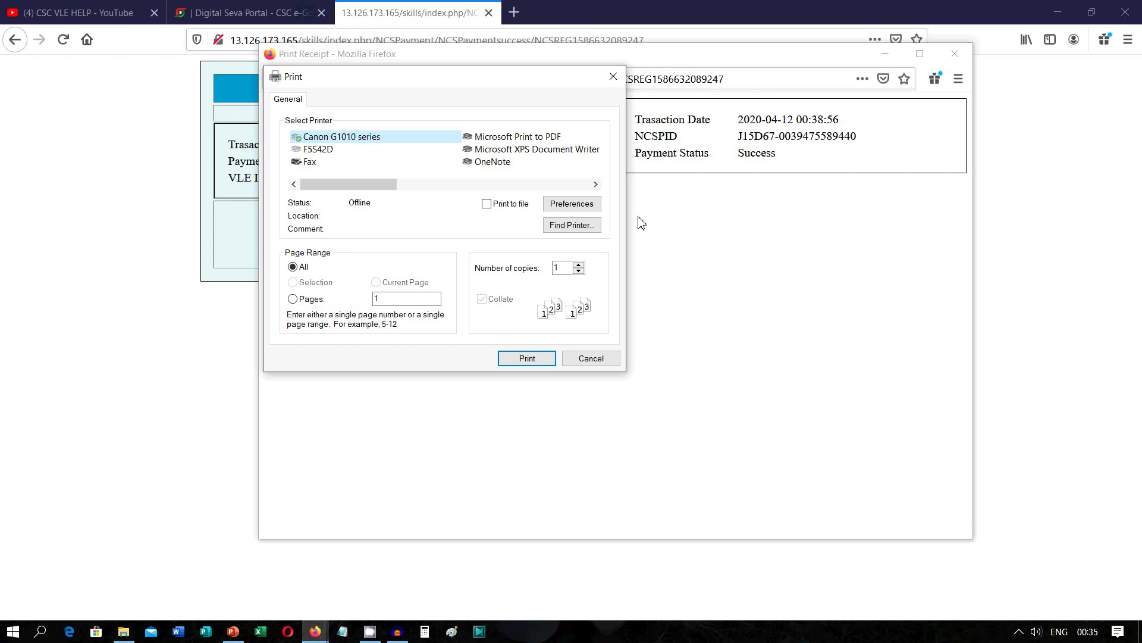
left_click(591, 358)
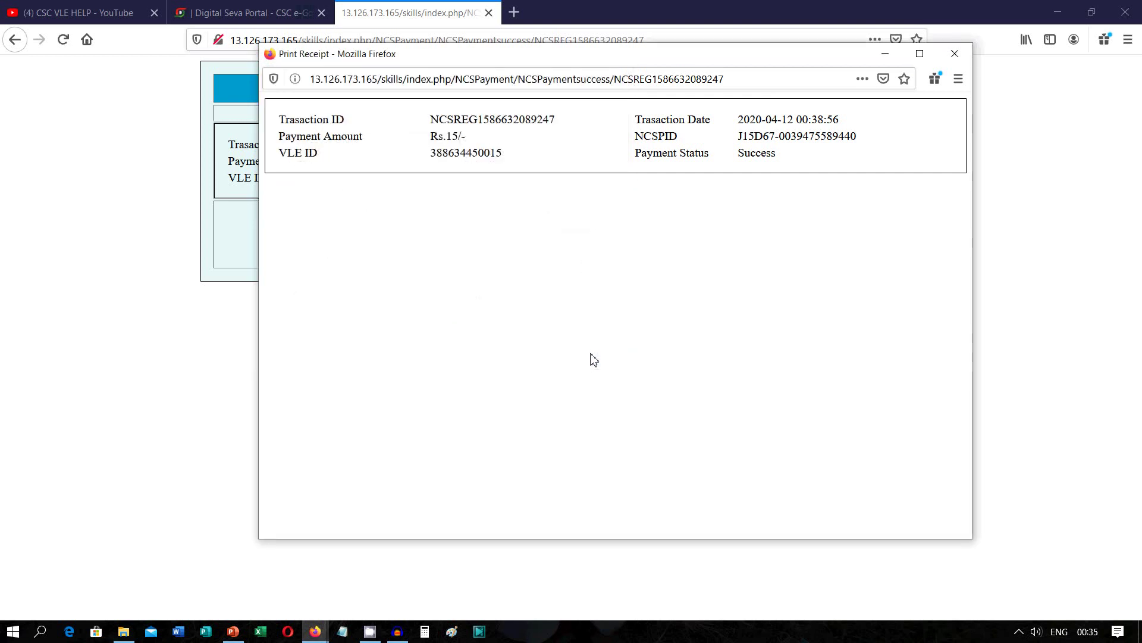